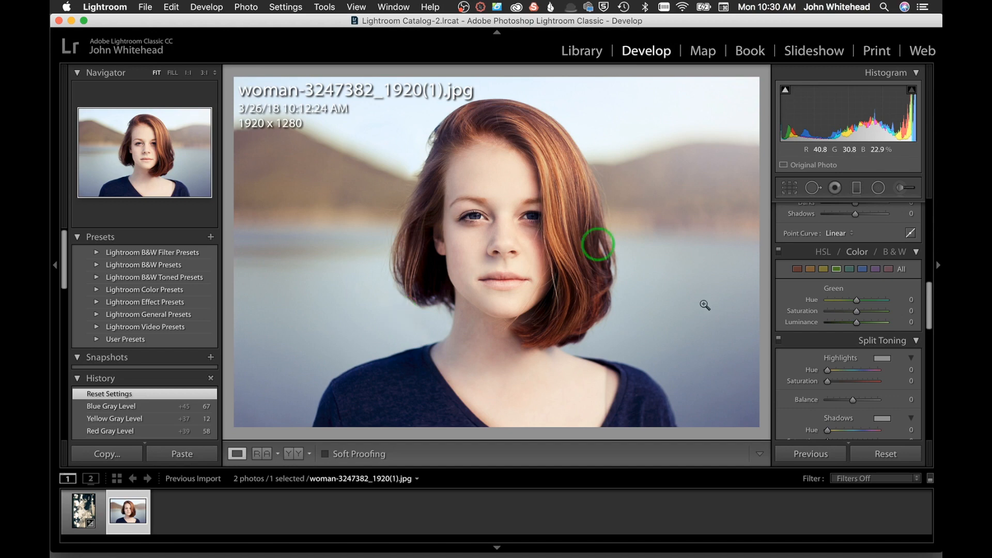
Step: Try the Blue Filter preset from the Lightroom B&W Filter Presets on the portrait and replace it with Red Filter
scroll(877, 345, "up", 5)
scroll(851, 304, "up", 4)
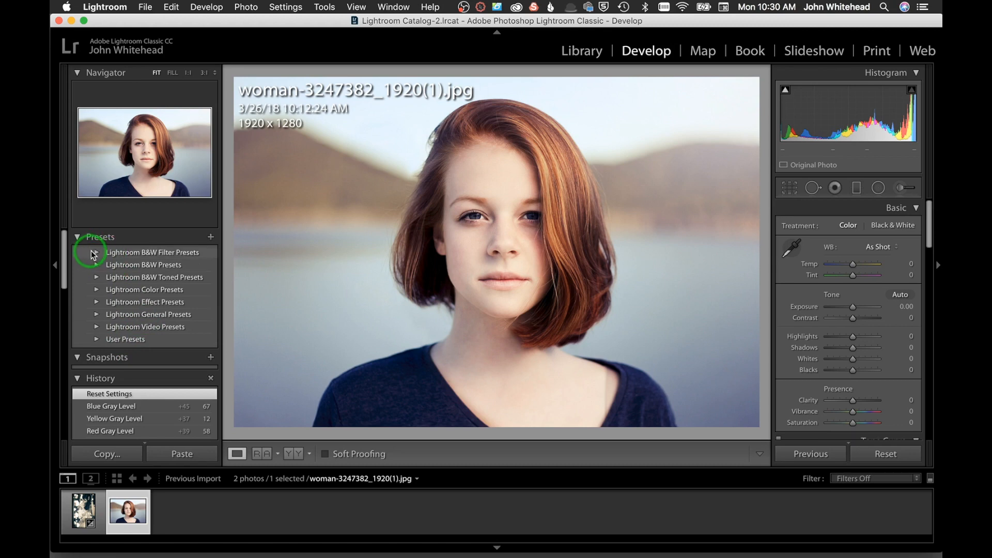
left_click(111, 254)
left_click(138, 265)
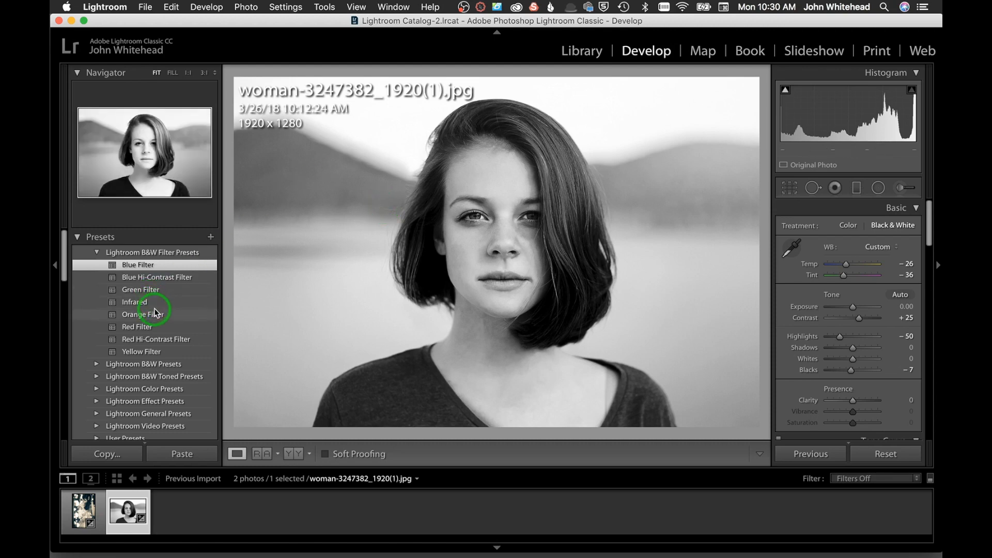
left_click(140, 326)
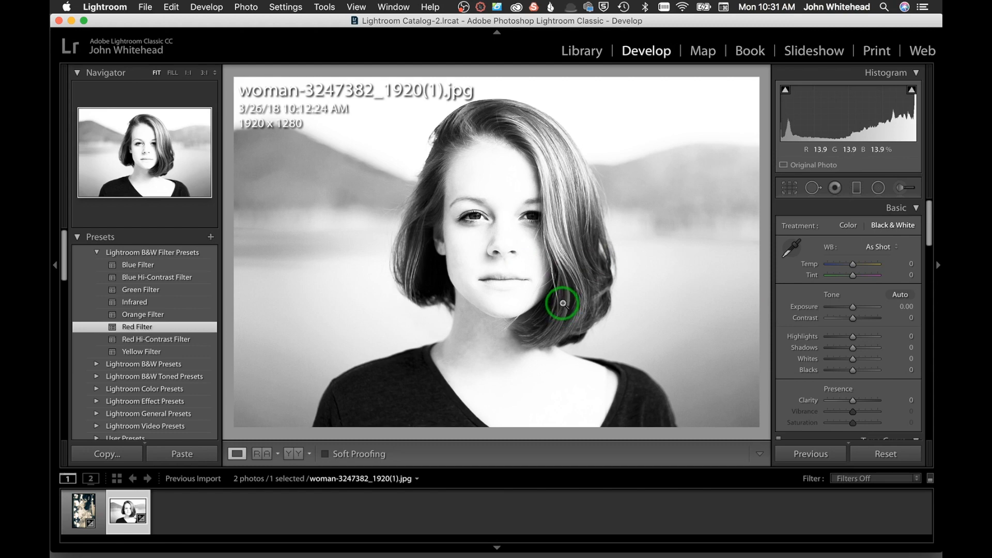
Step: Set the Tone Curve's Lights value to +13 for the black-and-white portrait
scroll(848, 237, "down", 5)
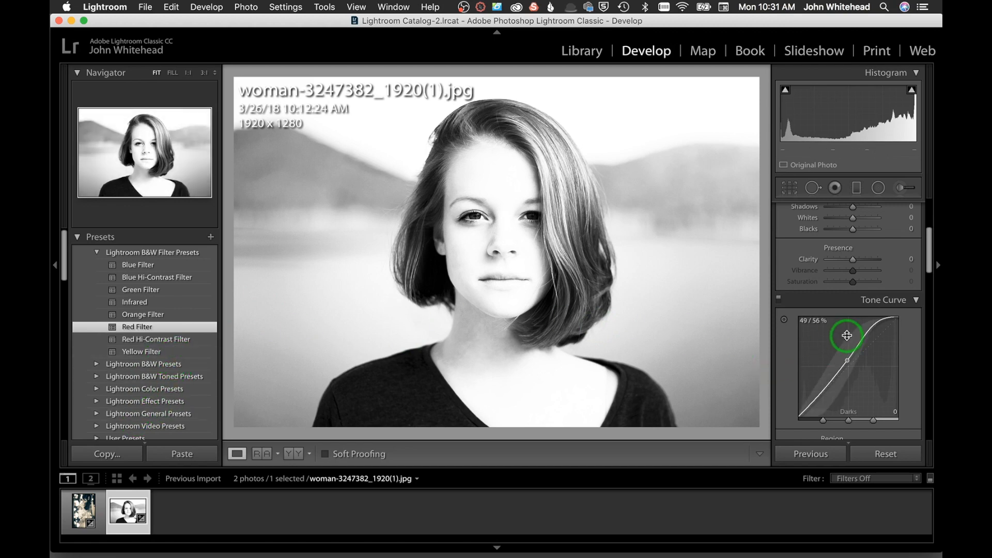
left_click_drag(874, 334, 899, 273)
scroll(875, 321, "down", 3)
scroll(910, 287, "up", 9)
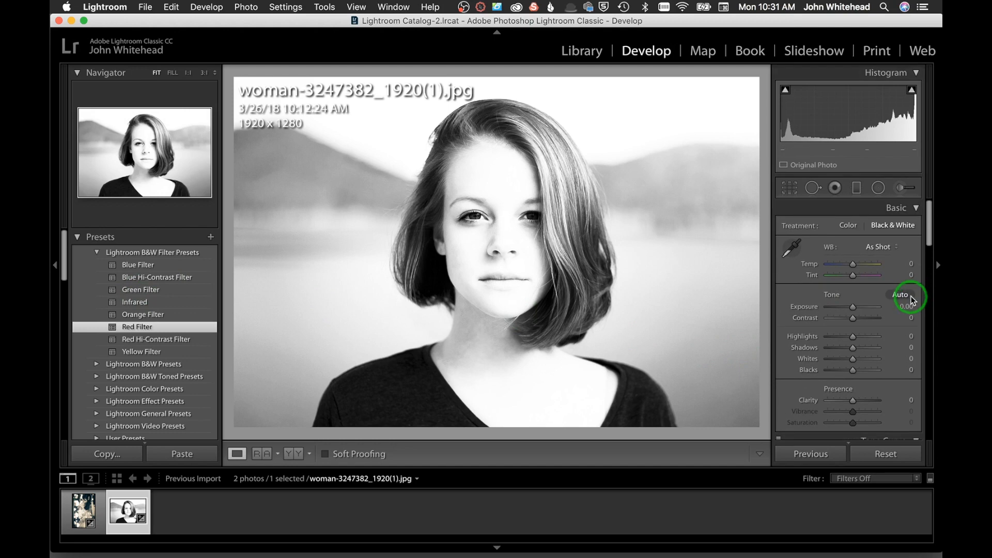
scroll(874, 336, "down", 15)
scroll(875, 340, "up", 8)
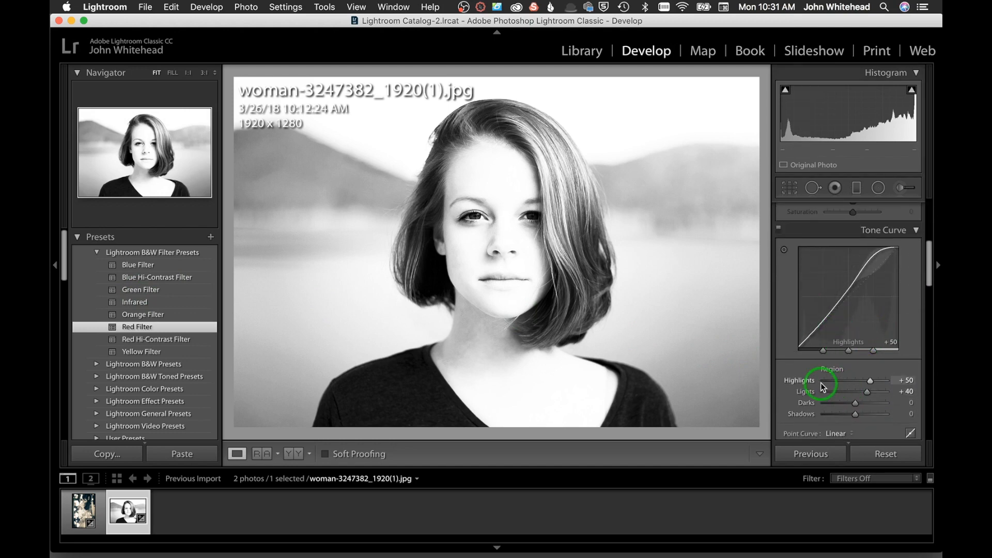
left_click_drag(867, 392, 858, 396)
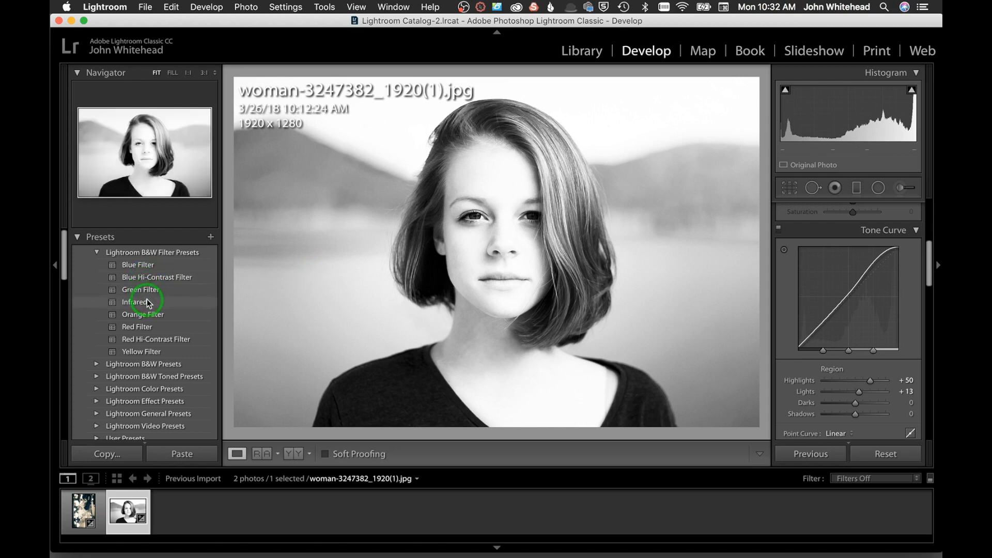
Step: Start a new develop preset named "red awesome preset" in the User Presets folder
left_click(210, 238)
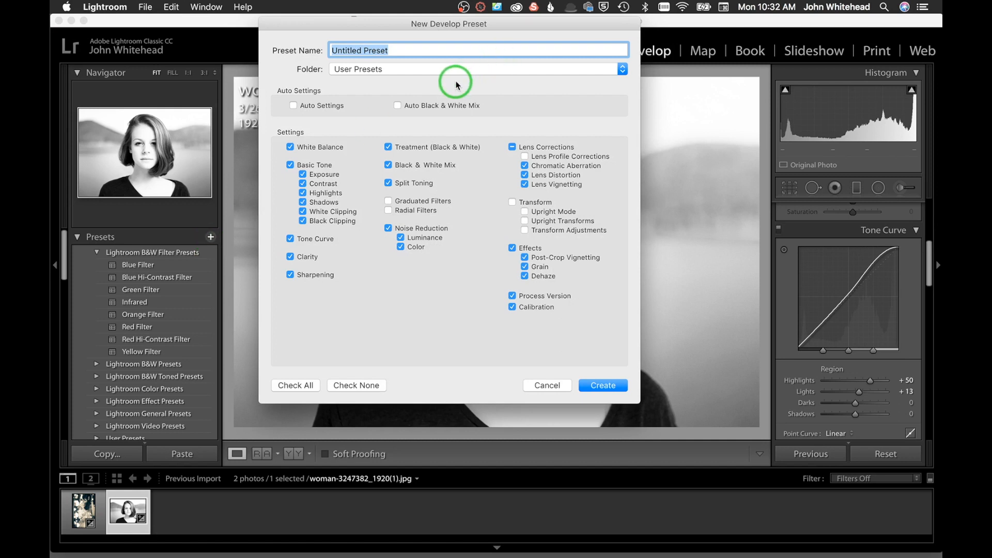
type("re")
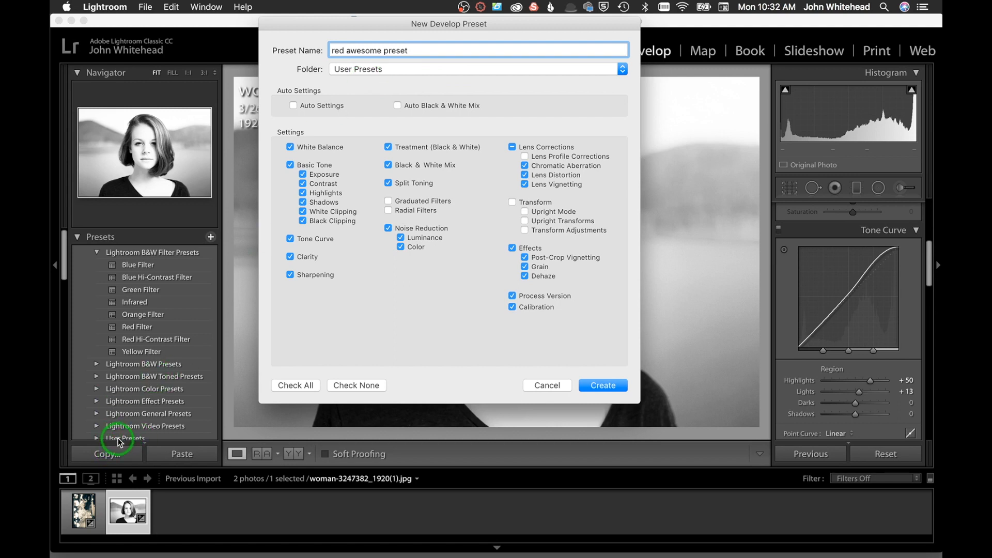
left_click(398, 77)
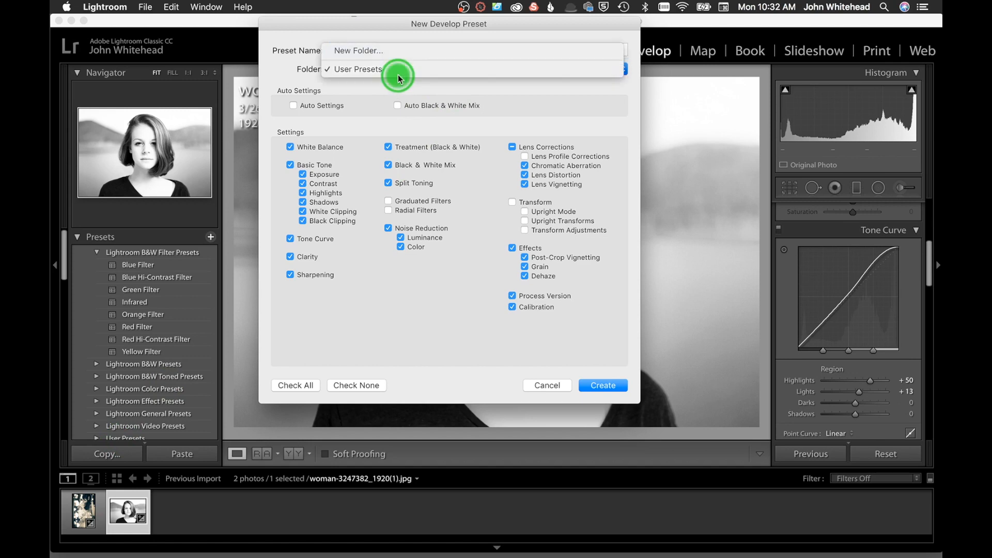
left_click(709, 82)
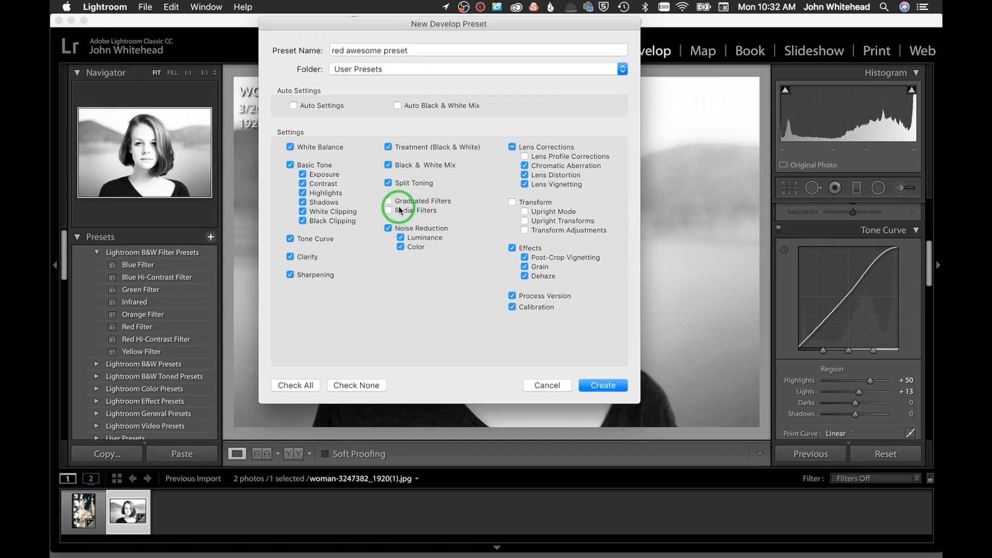
Step: Exclude White Balance, Basic Tone, Clarity, Sharpening, Noise Reduction, Black & White Mix and Treatment from the new preset
left_click(290, 147)
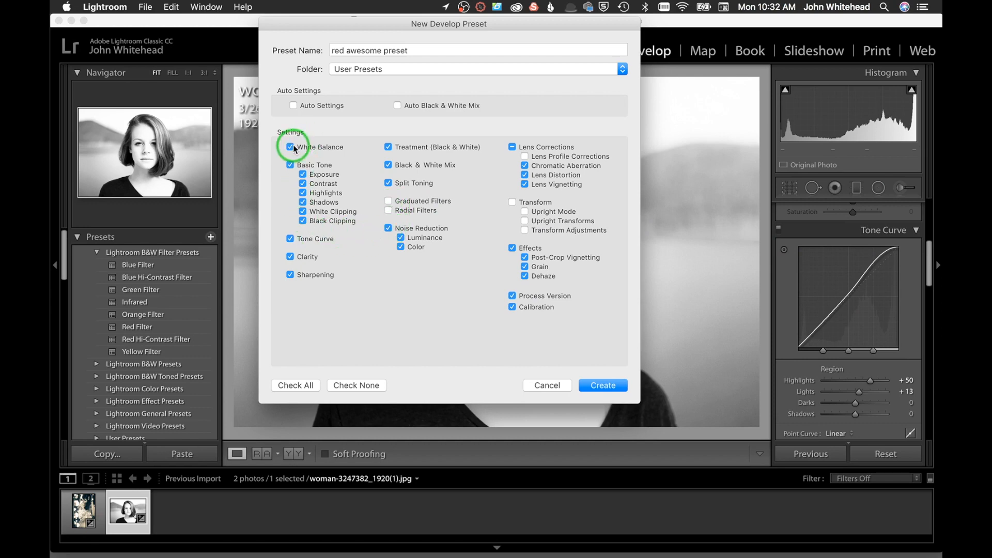
left_click(290, 165)
left_click(290, 257)
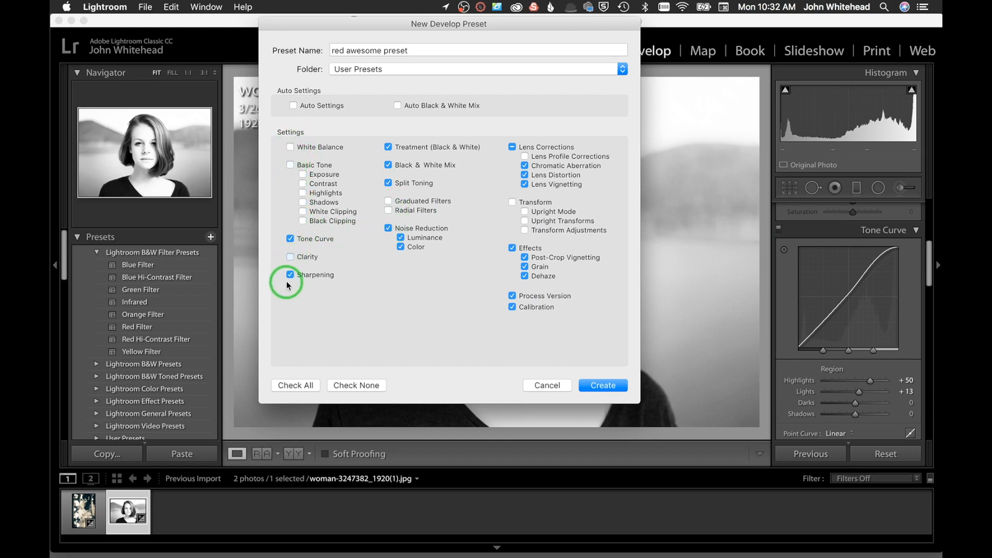
left_click(307, 271)
left_click(389, 228)
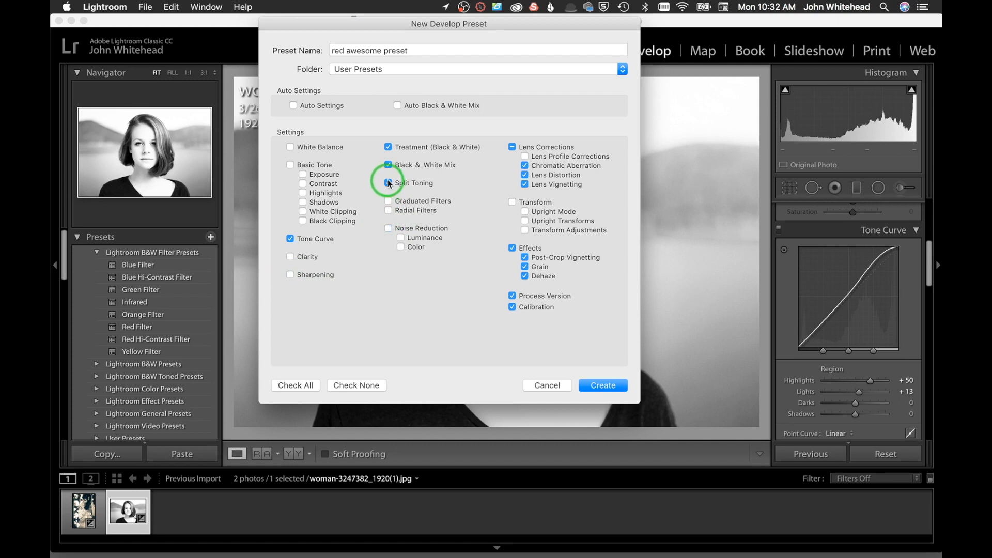
left_click(389, 164)
left_click(388, 146)
Step: Include all Lens Corrections in the preset, and exclude Effects, Process Version and Calibration
left_click(512, 147)
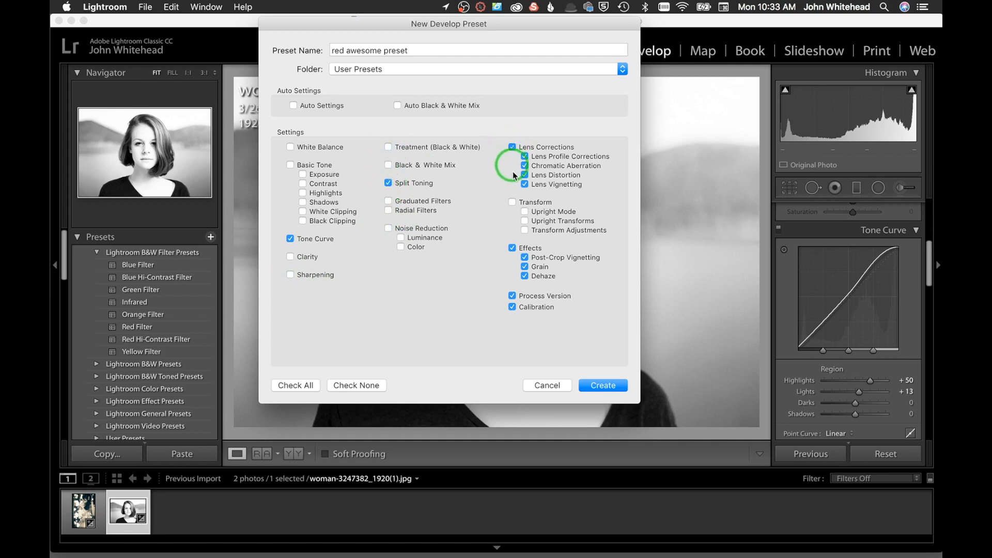
left_click(512, 249)
left_click(512, 296)
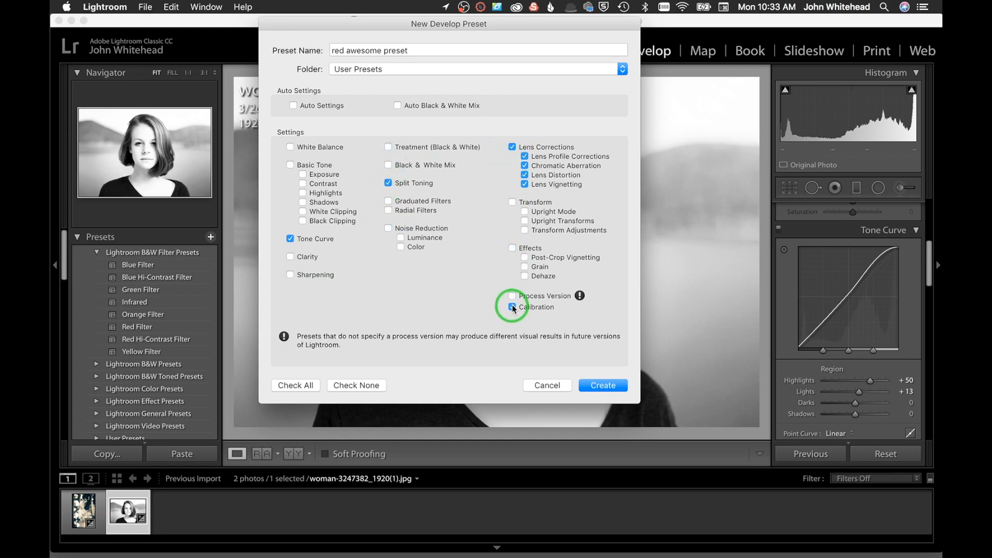
left_click(513, 308)
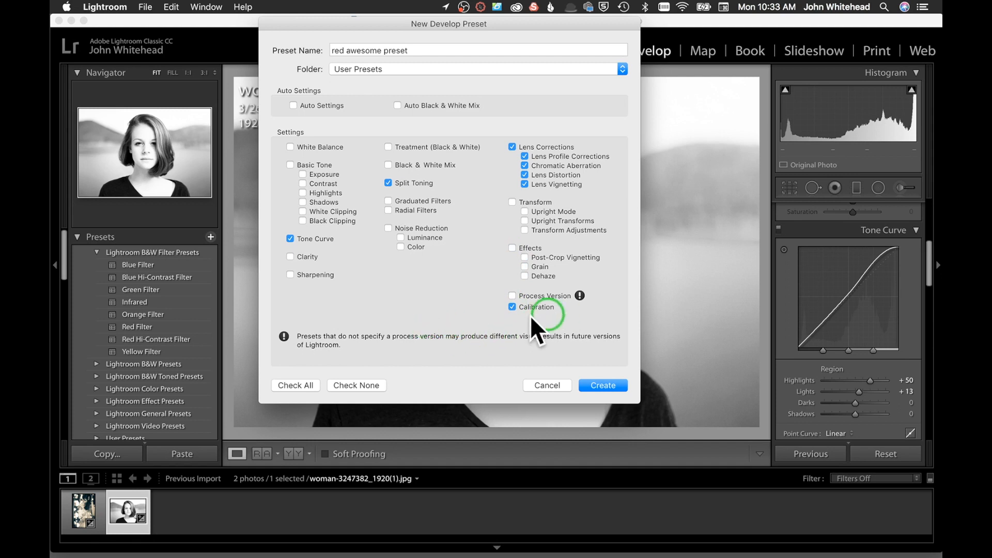
left_click(513, 307)
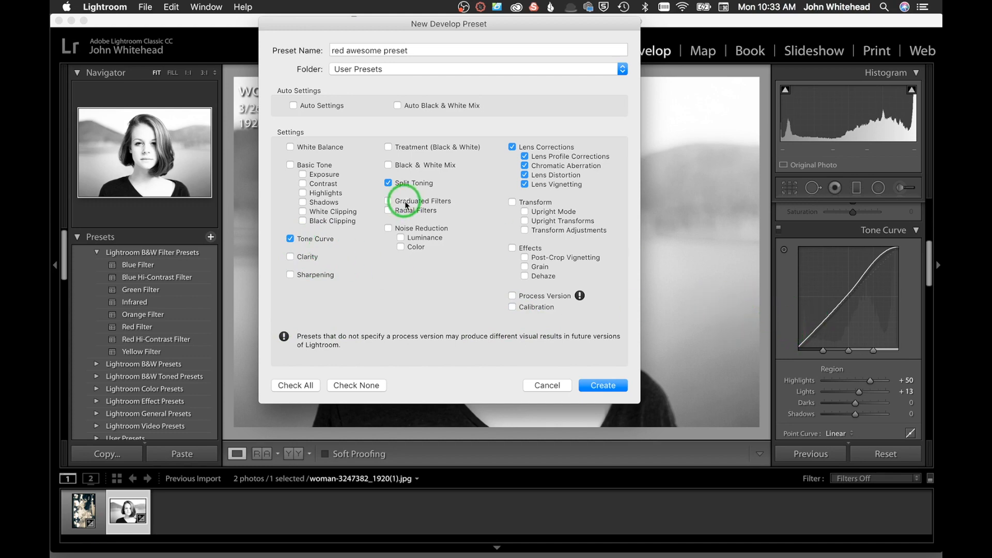
Step: Include Black & White Mix with its Treatment again and create the preset
left_click(388, 165)
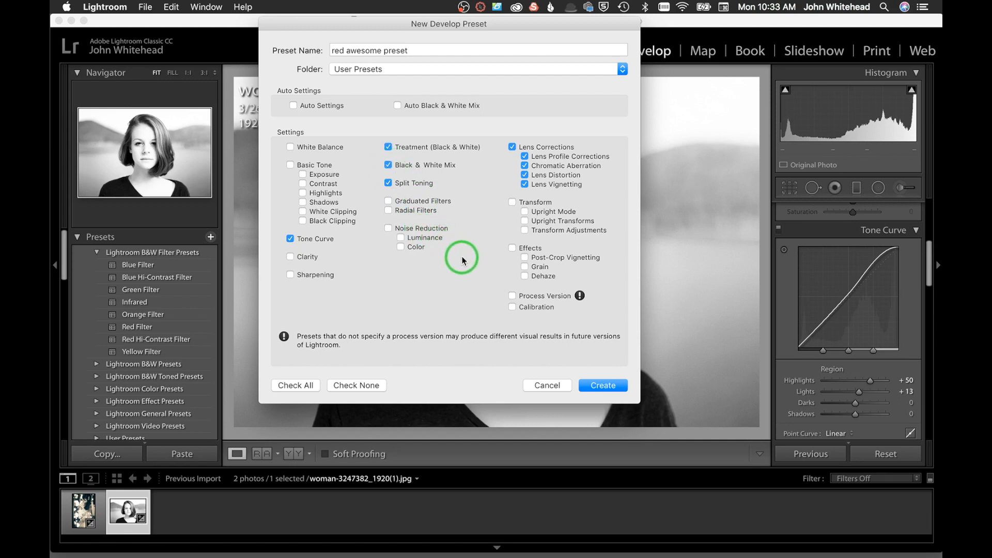
left_click(611, 386)
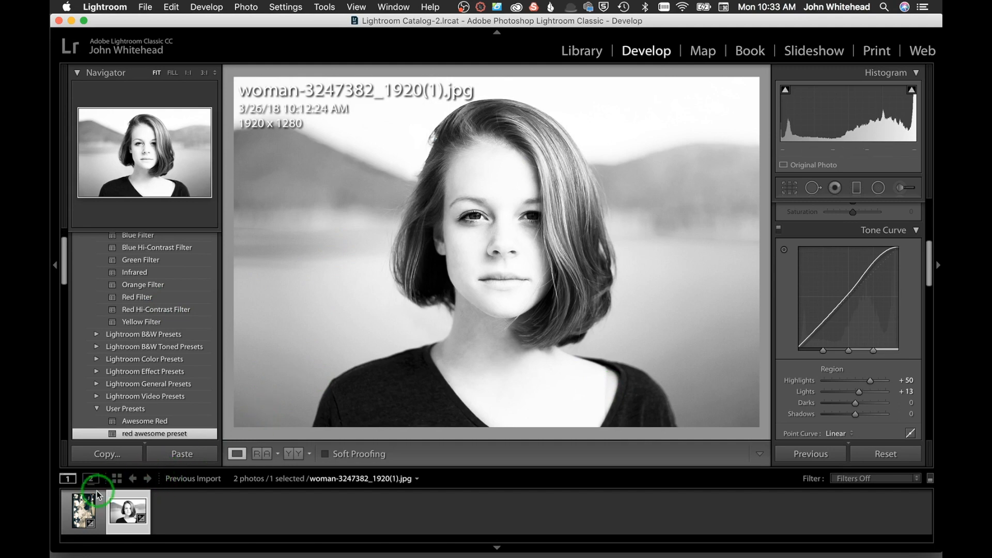
Step: Reset the portrait's develop settings and apply "red awesome preset" from the User Presets
scroll(155, 277, "up", 2)
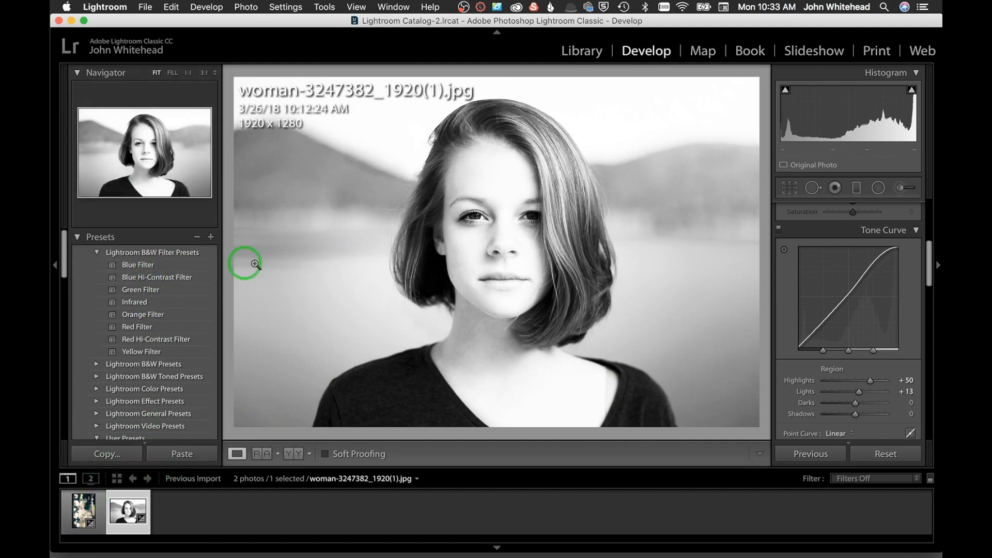
left_click(886, 454)
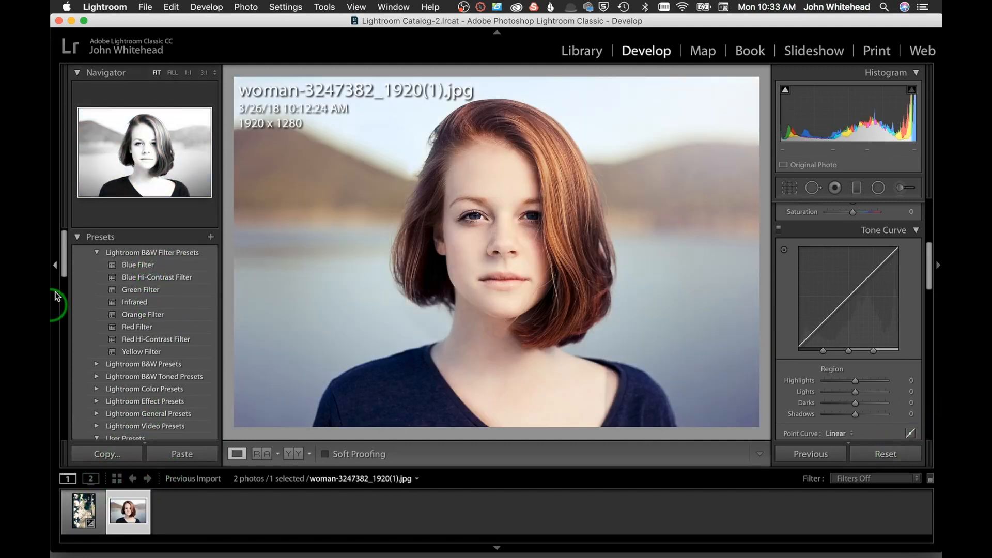
scroll(127, 331, "down", 5)
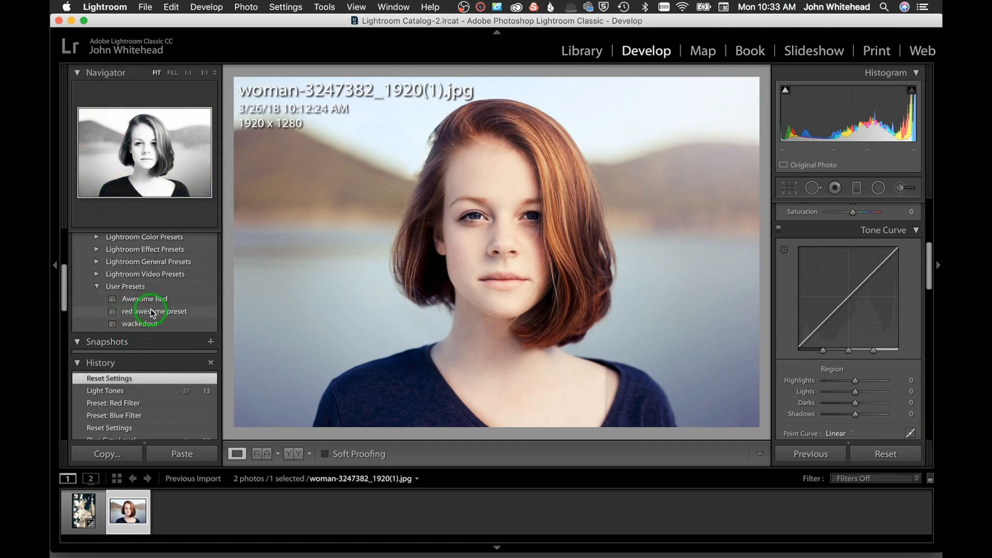
left_click(152, 313)
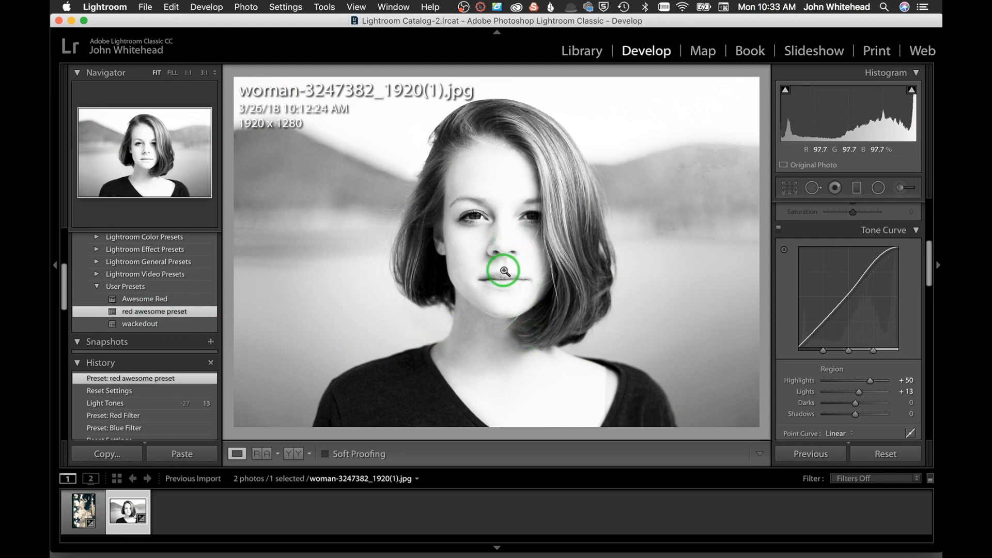
Step: Apply the Cold Tone preset from the Lightroom Color Presets and adjust its Tone Curve to Highlights +28 and Lights +13
left_click(107, 290)
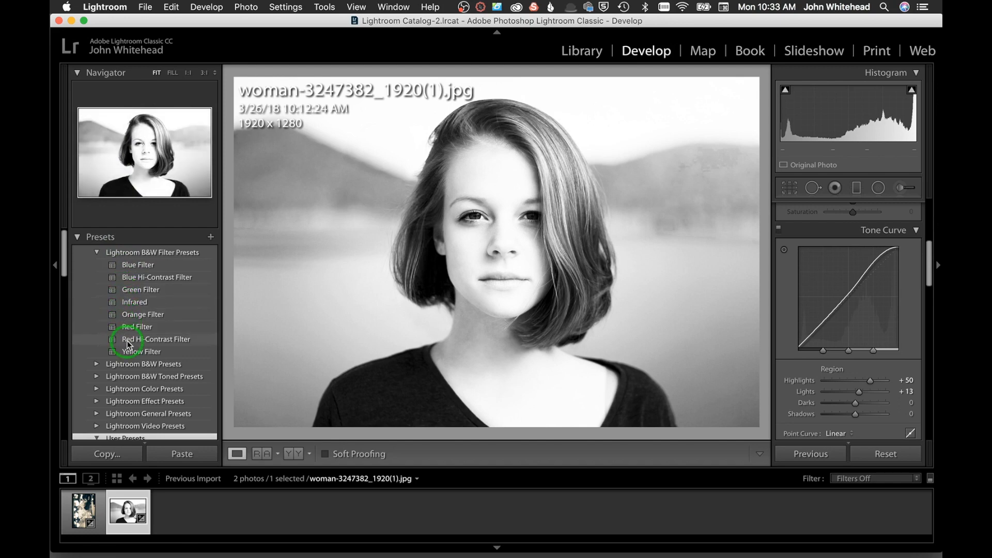
left_click(97, 252)
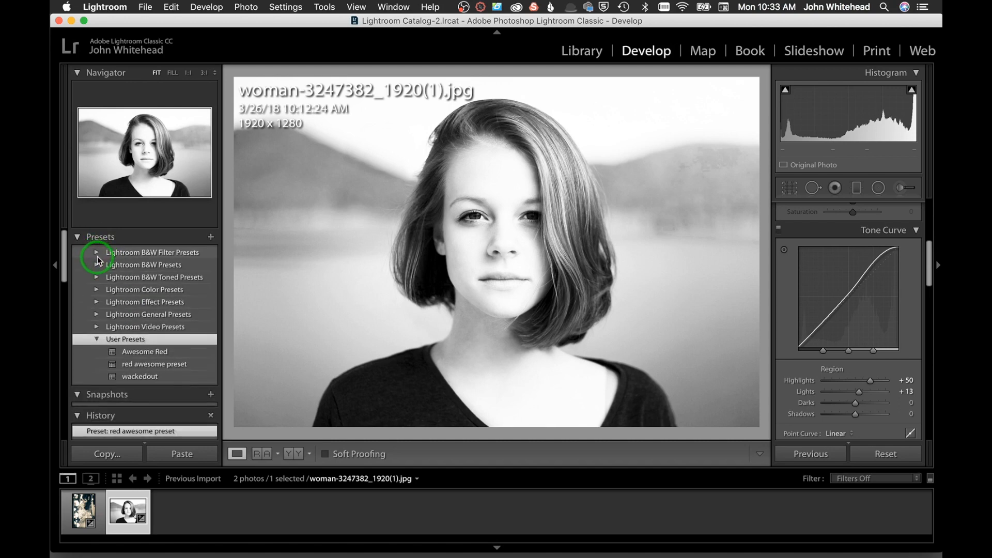
left_click(98, 266)
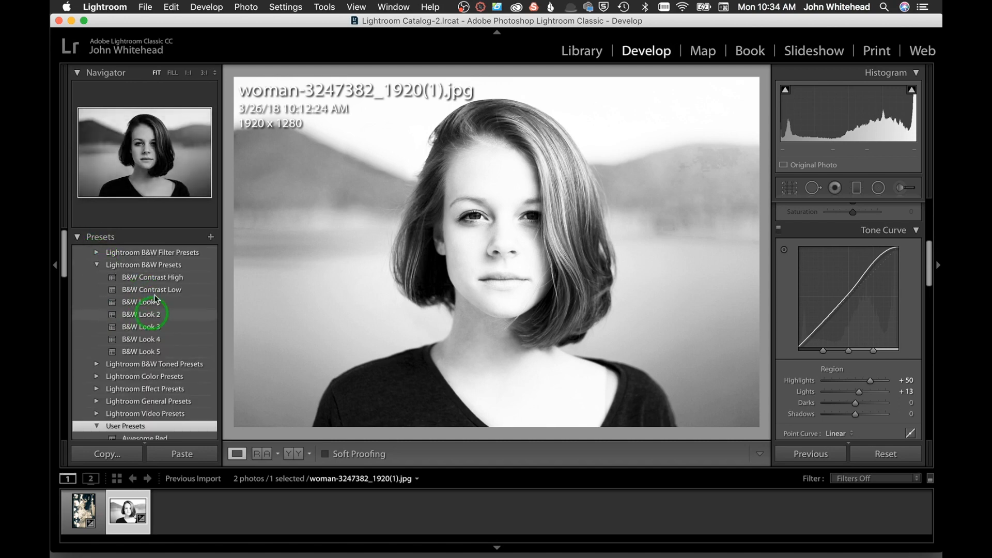
left_click(97, 265)
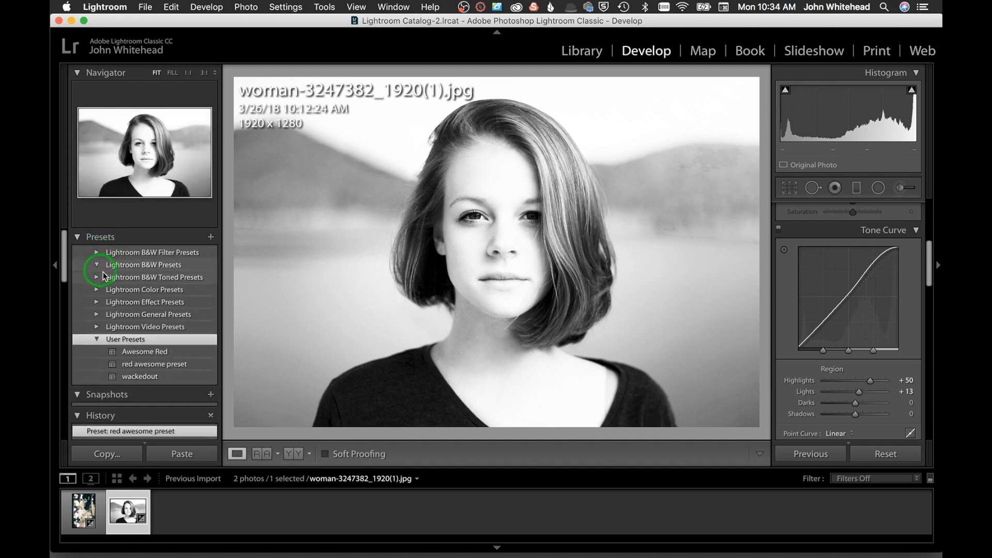
left_click(97, 291)
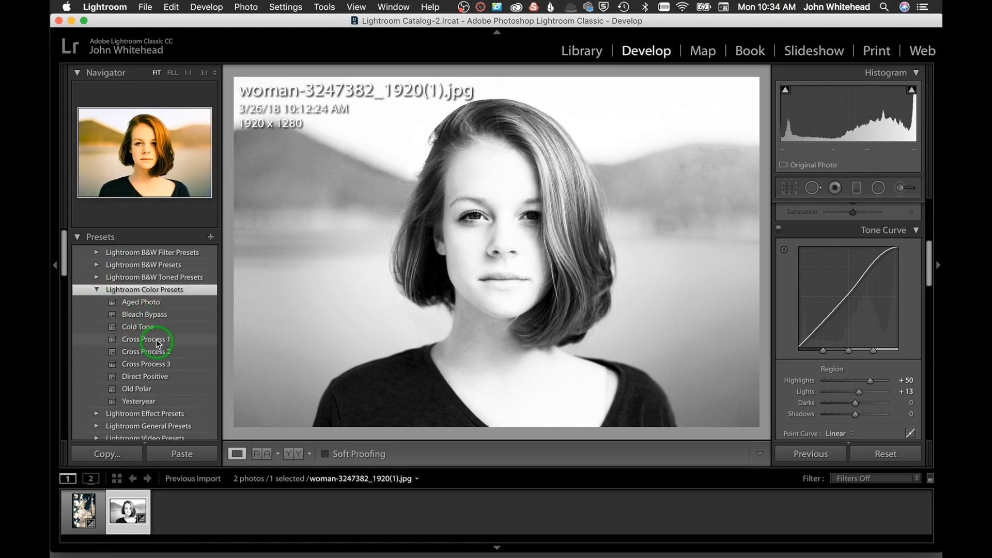
left_click(153, 328)
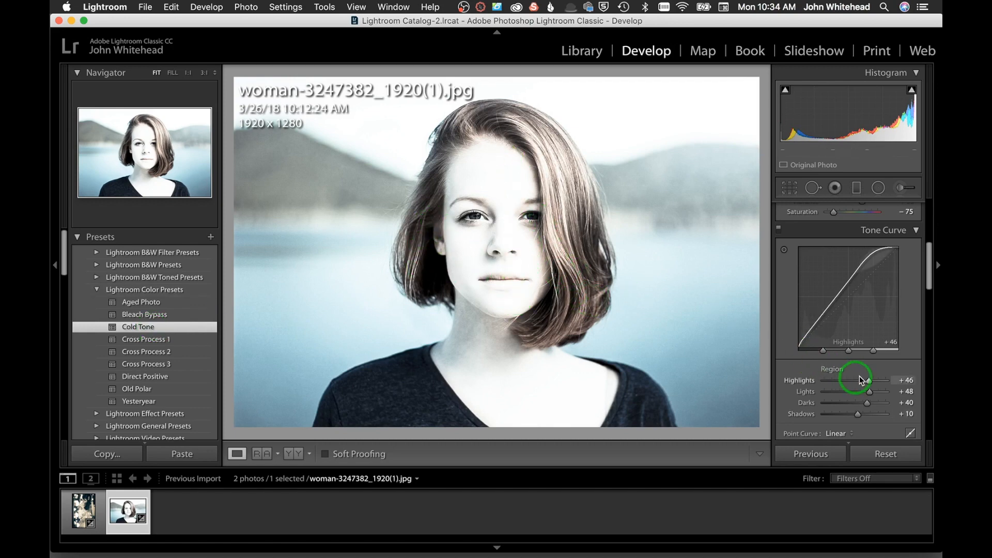
left_click_drag(867, 381, 860, 391)
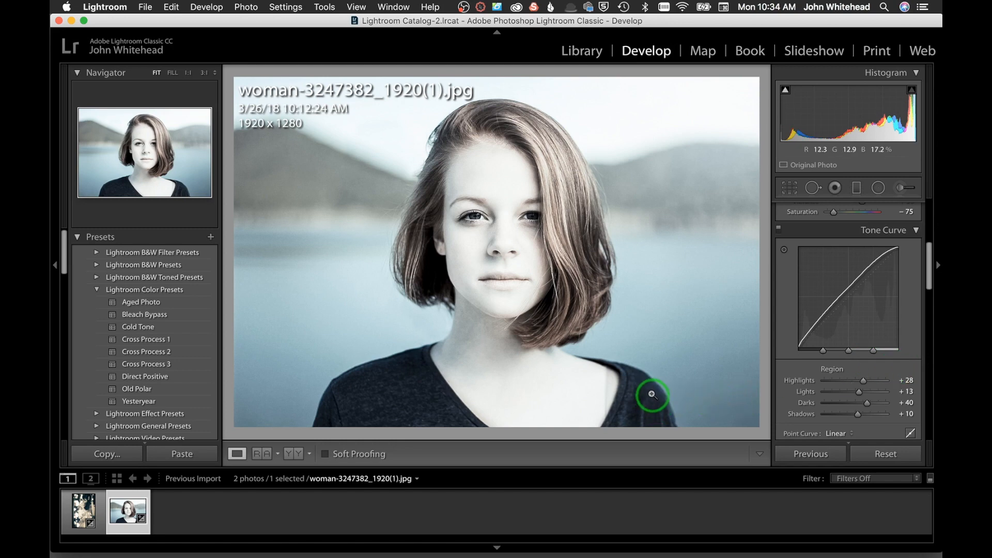
Step: Collapse the Color and User preset folders and apply Red Filter from the Lightroom B&W Filter Presets
left_click(97, 288)
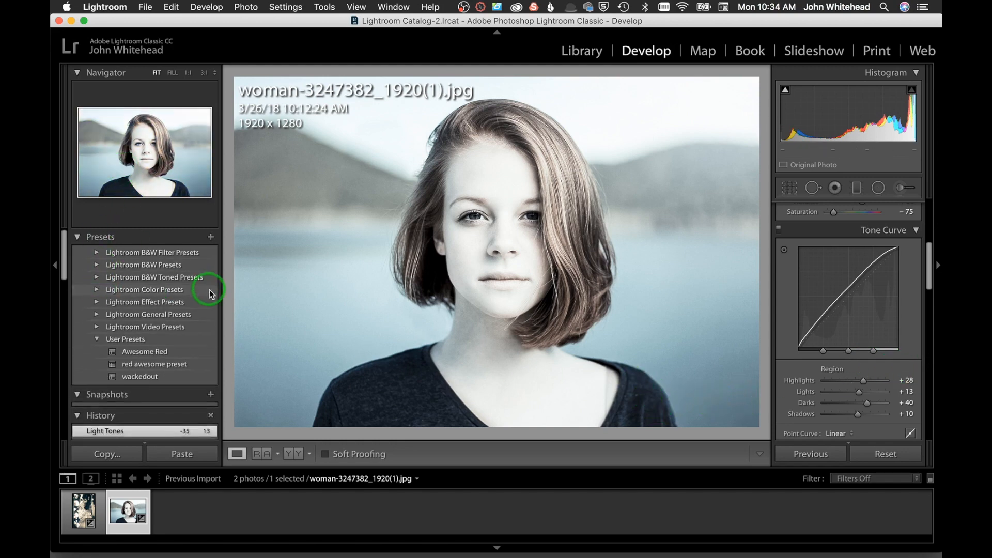
left_click(96, 341)
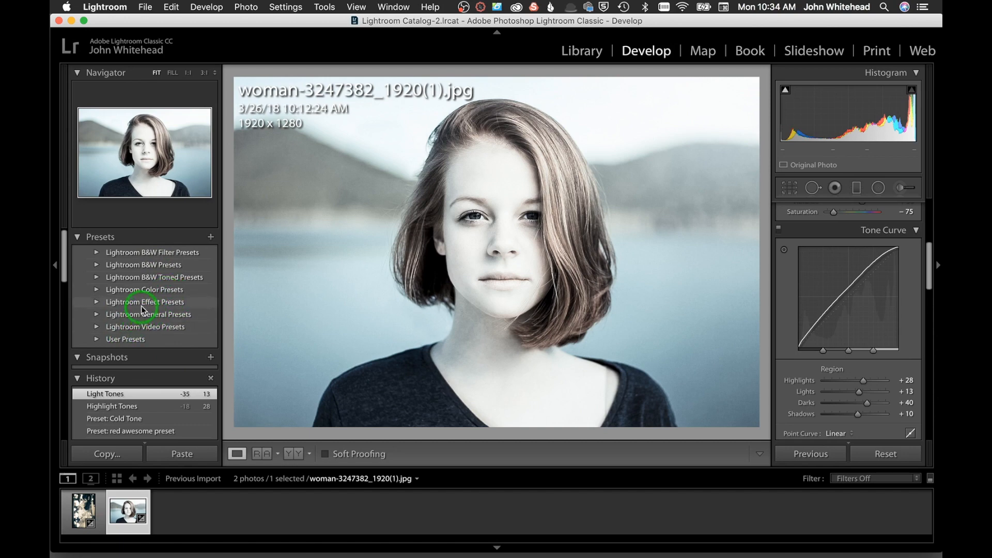
left_click(97, 253)
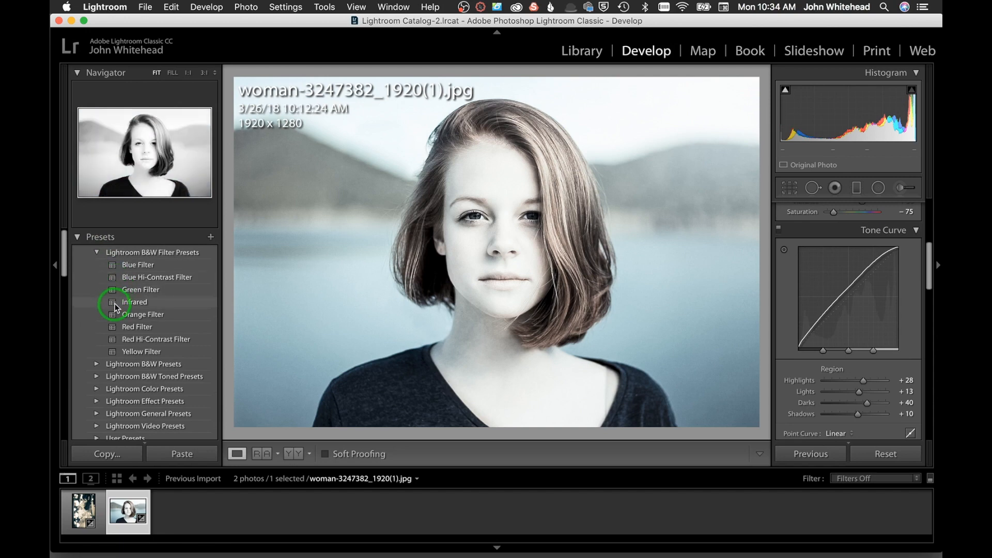
left_click(120, 327)
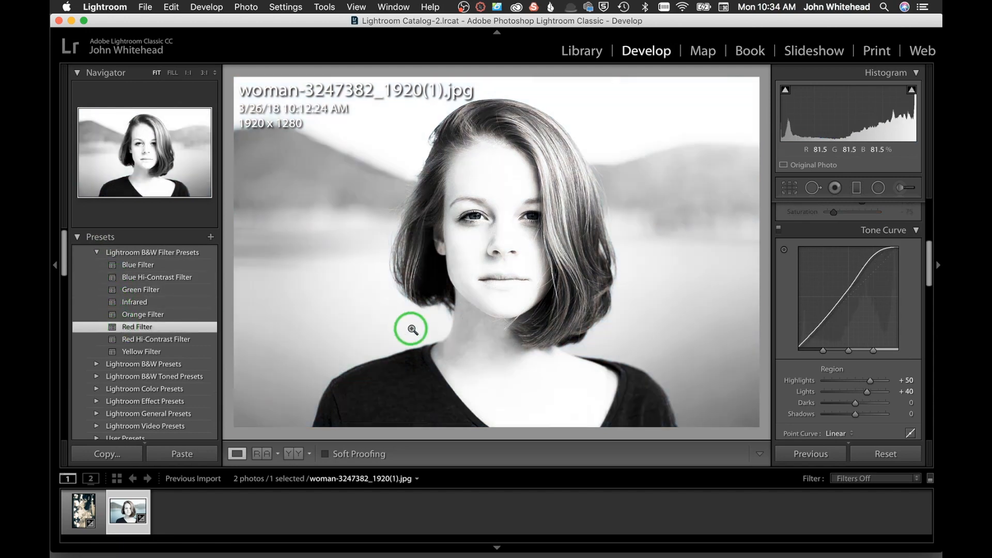
Step: Set the Black & White Mix to Red +24, Orange -96, Yellow +27, Aqua +75 and Purple +6
scroll(860, 314, "down", 3)
scroll(860, 315, "down", 1)
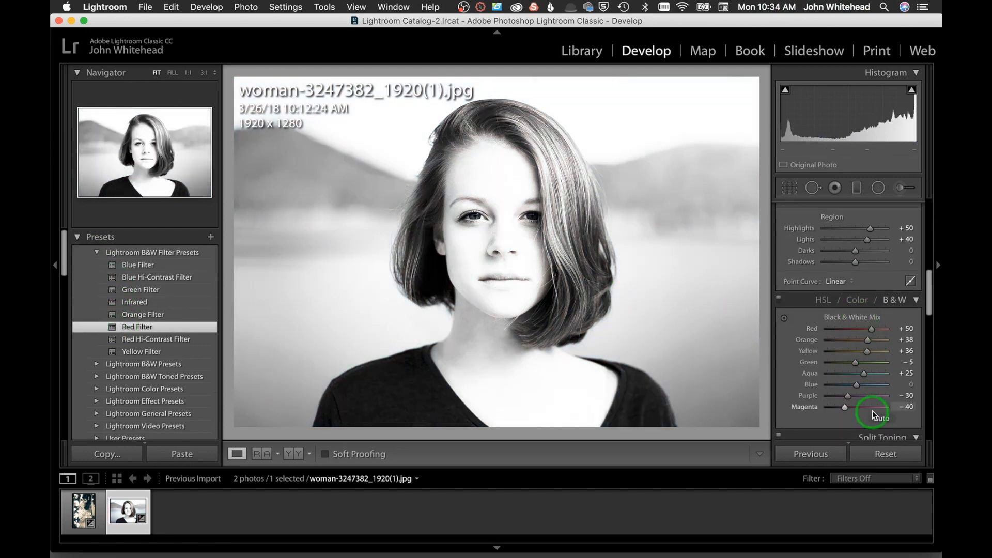
left_click_drag(873, 330, 864, 357)
mouse_move(828, 330)
left_mouse_down()
mouse_move(868, 330)
mouse_move(828, 339)
left_mouse_up()
left_click(864, 376)
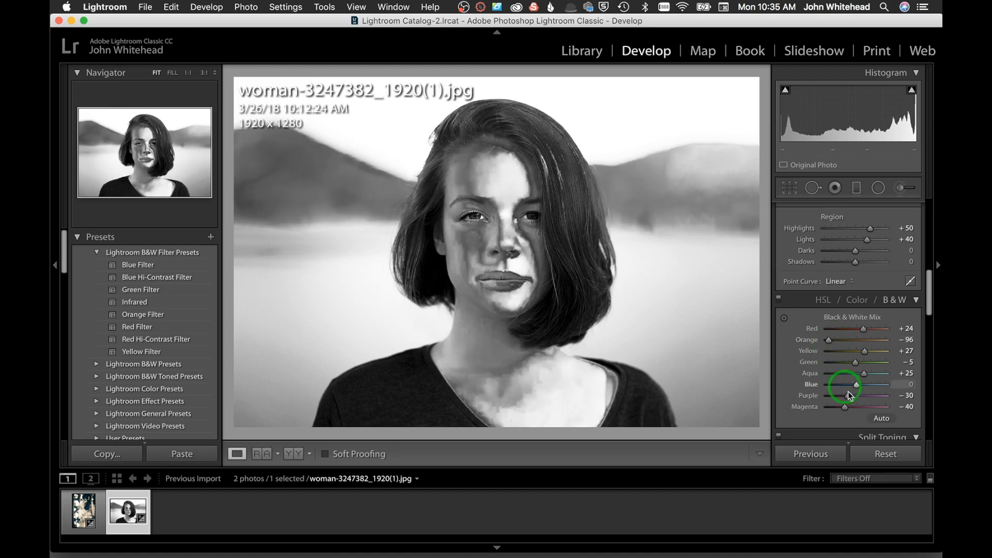
left_click_drag(863, 376, 859, 399)
left_click(853, 391)
left_click(521, 239)
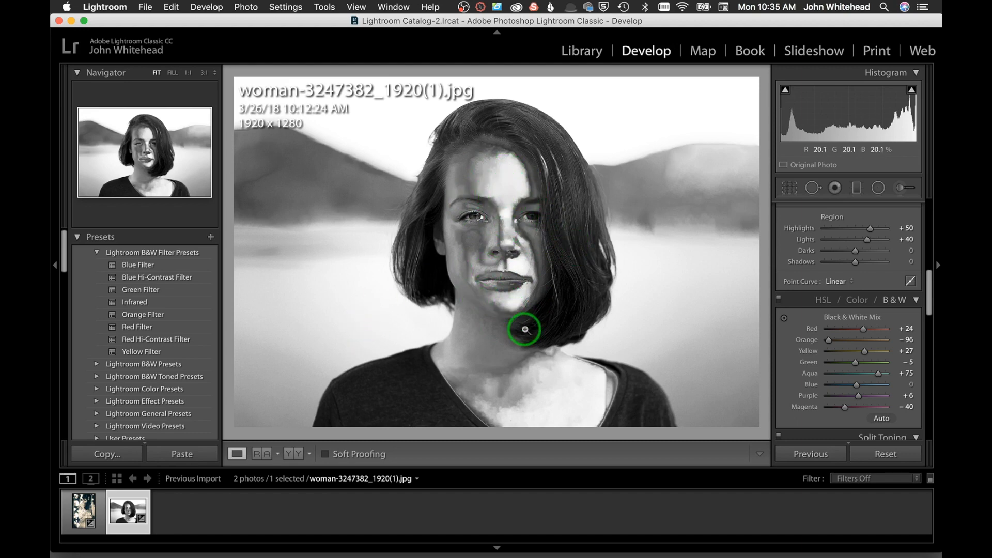
Step: Expand the User Presets folder and apply the "wackedout" preset to the portrait
scroll(155, 326, "down", 2)
scroll(155, 327, "down", 5)
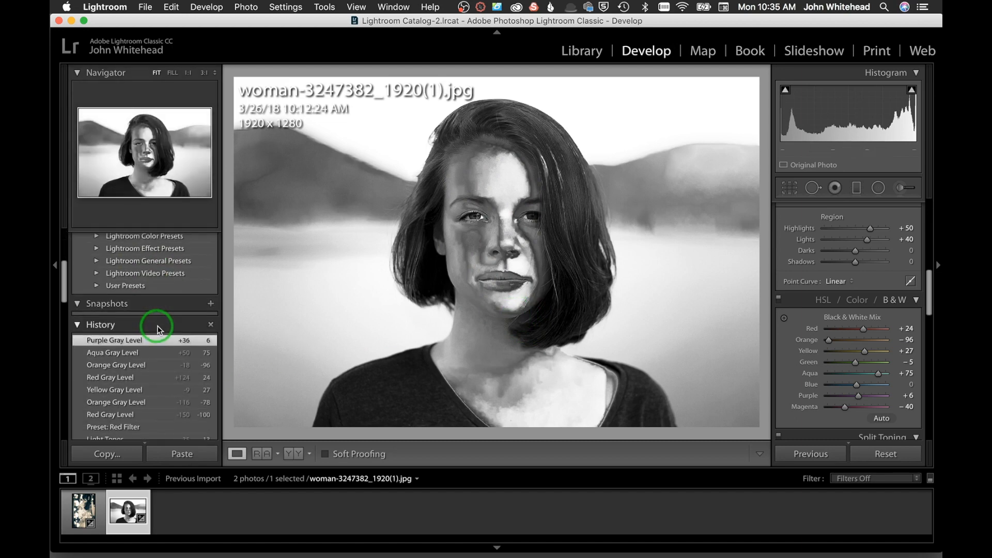
left_click(94, 287)
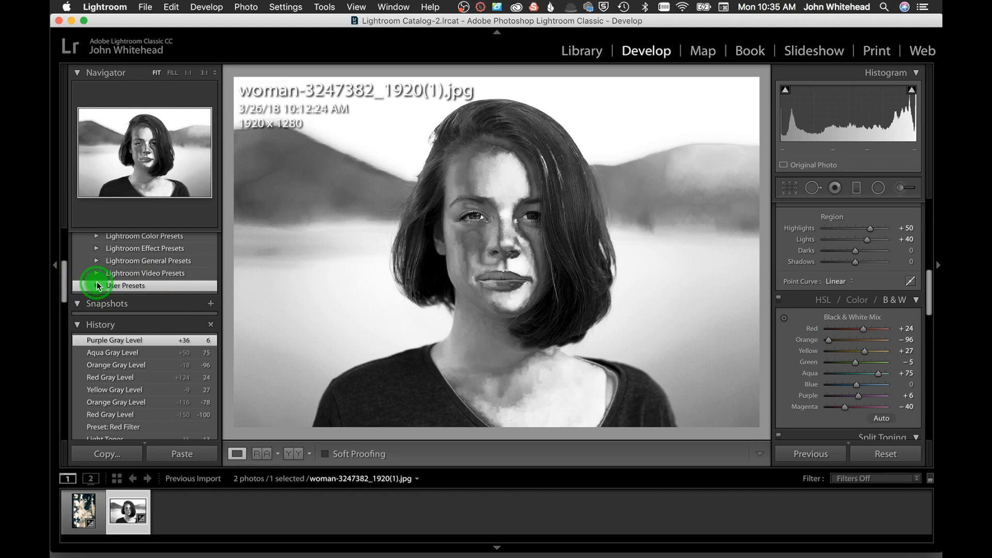
left_click(144, 325)
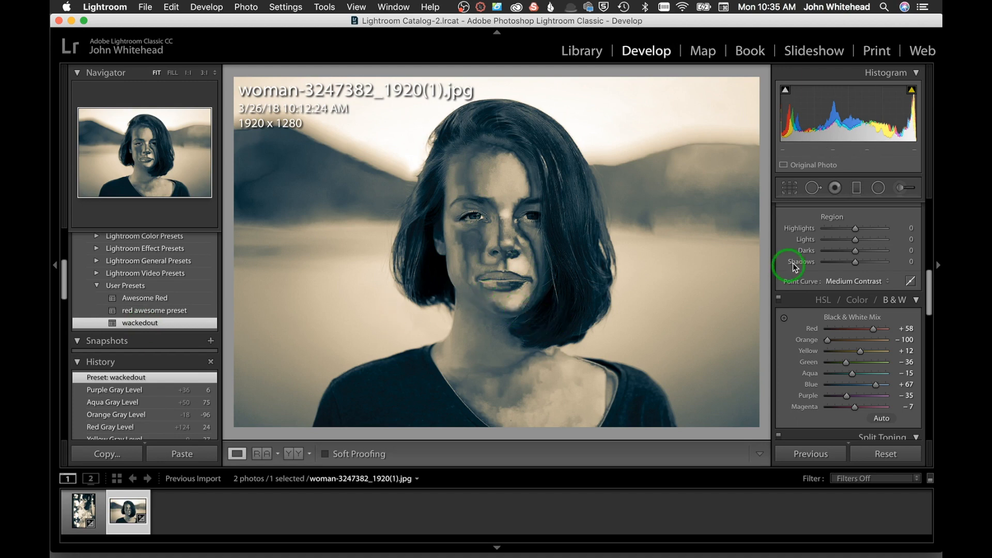
Step: Set the Split Toning Balance to -17 to shift the portrait's toning toward the blue shadows
scroll(846, 324, "down", 3)
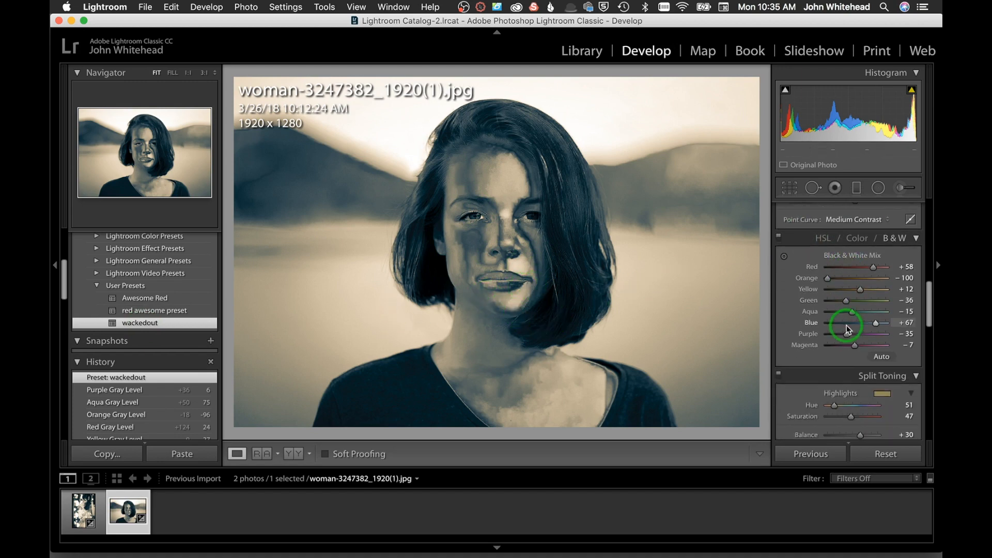
scroll(847, 324, "down", 5)
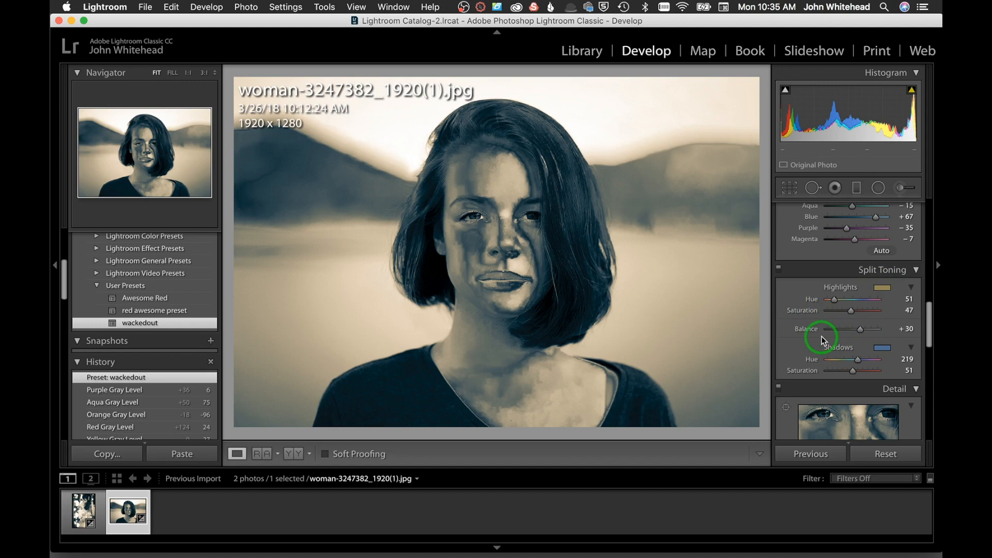
double_click(859, 329)
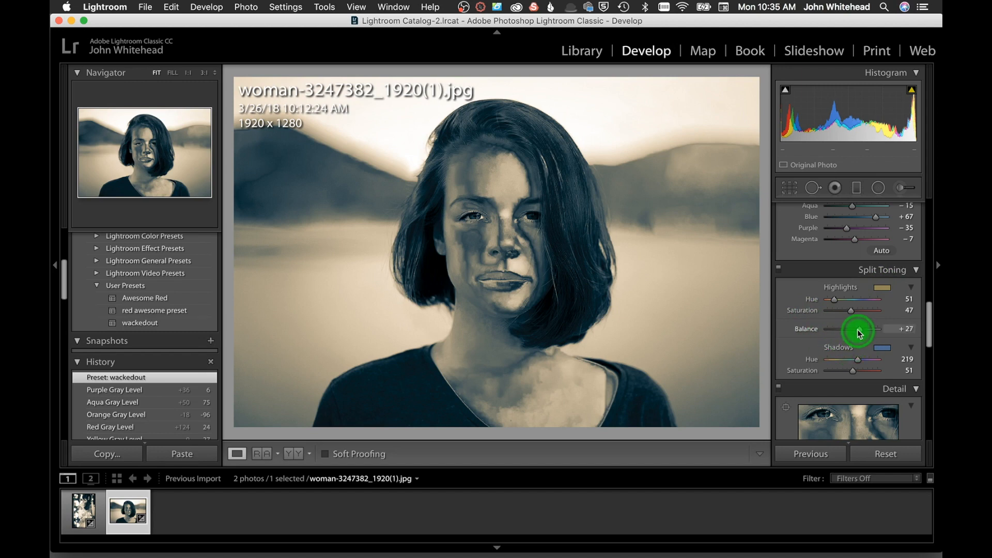
left_click_drag(854, 330, 848, 329)
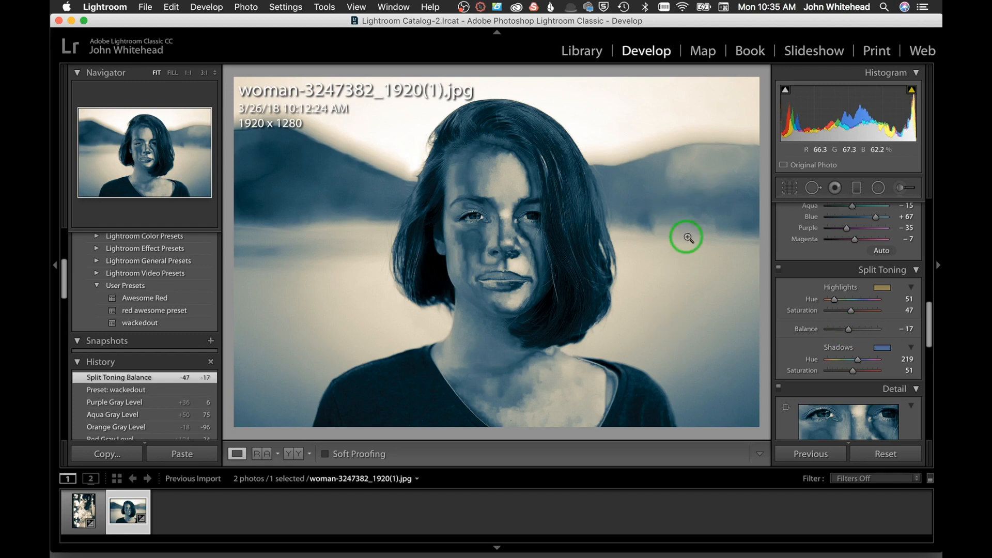